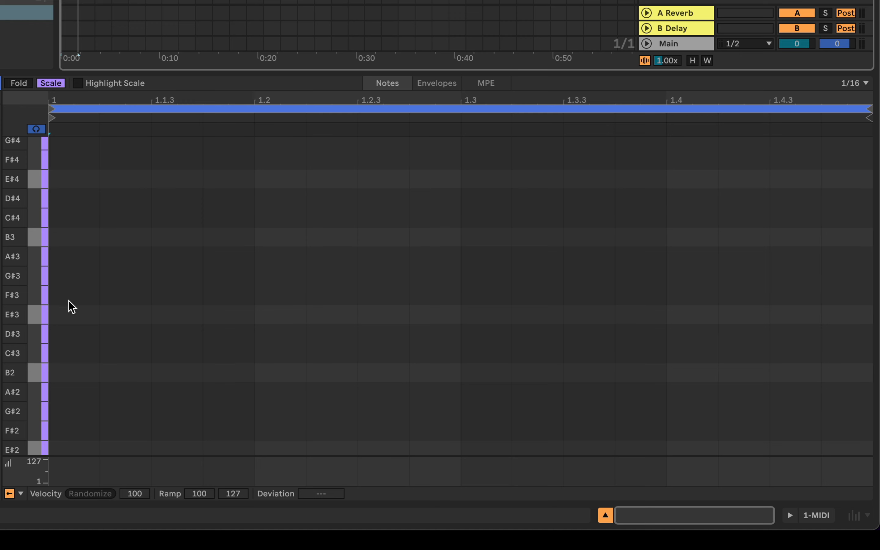
# Add sixteenth notes F#3 at 1, C#4 at 1.1.4, E#3 at 1.2.3, F#3 at 1.3, C#4 at 1.3.4 and E#3 at 1.4.3
pyautogui.doubleClick(68, 299)
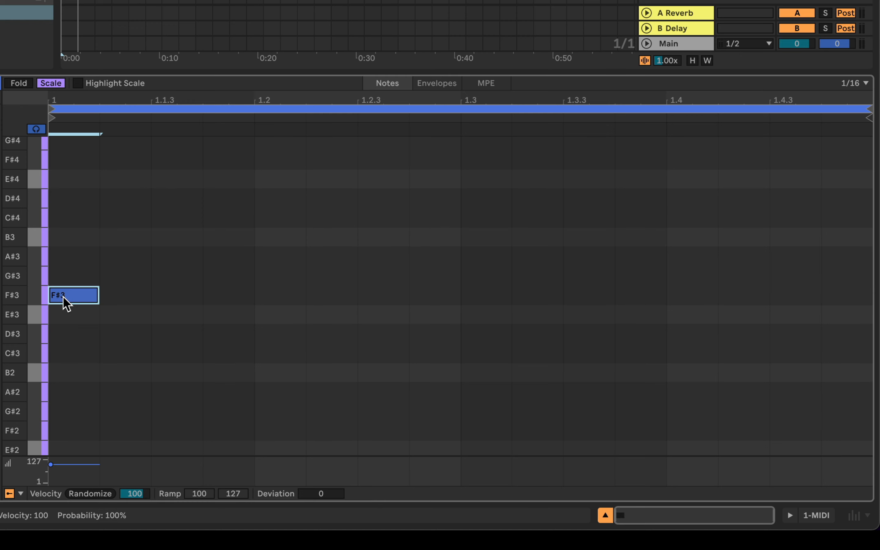
pyautogui.doubleClick(224, 218)
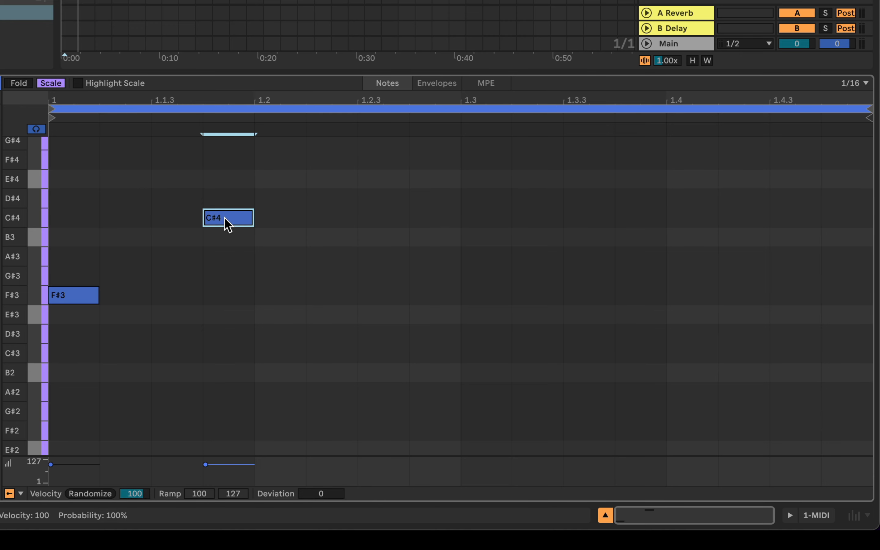
pyautogui.doubleClick(377, 315)
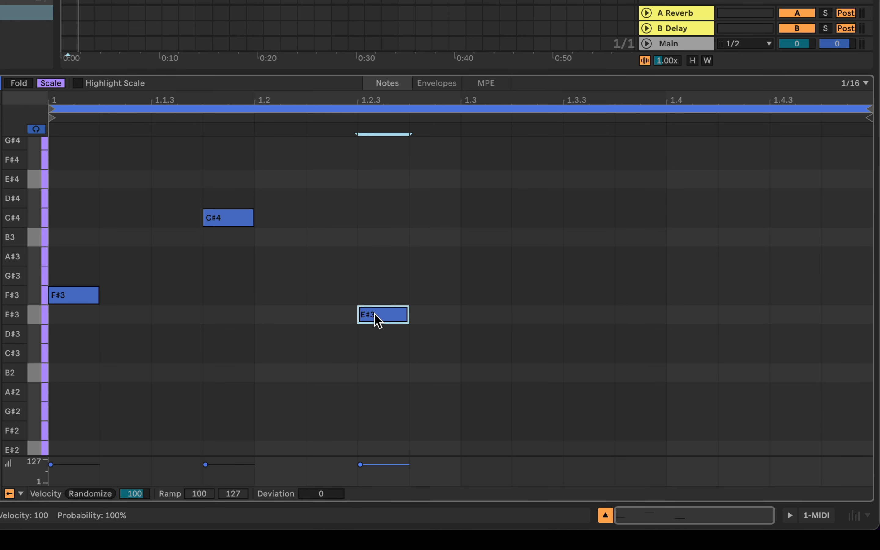
pyautogui.doubleClick(473, 296)
pyautogui.doubleClick(627, 218)
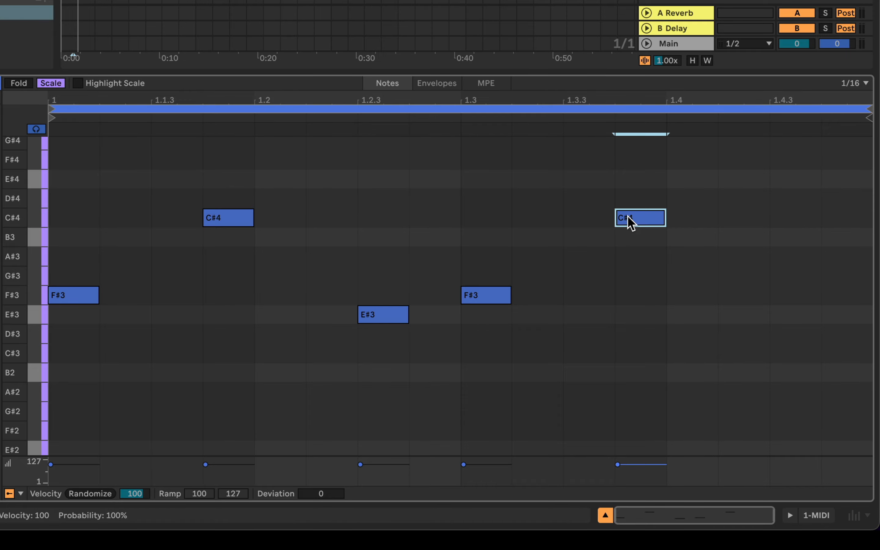
pyautogui.doubleClick(779, 316)
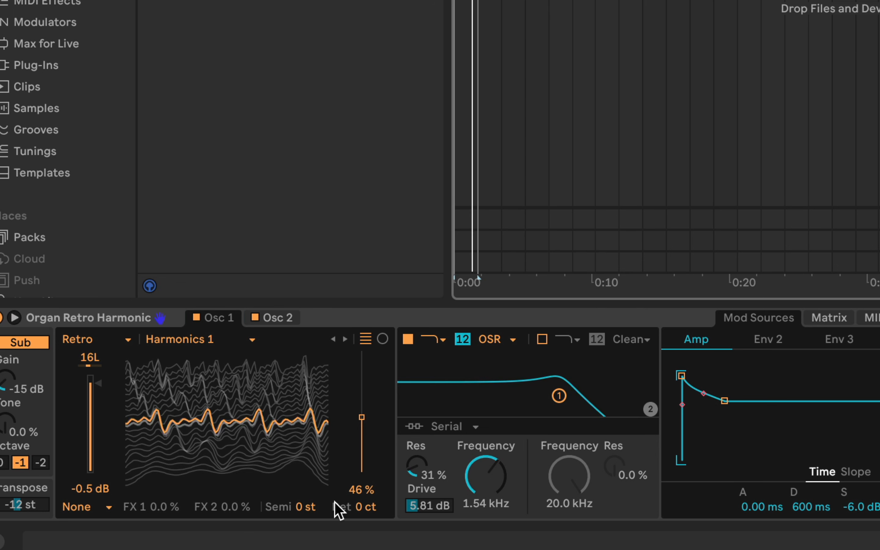
# Set the semitone transposition of oscillator 1 in the Organ Retro Harmonic synth to -12 st
pyautogui.click(302, 508)
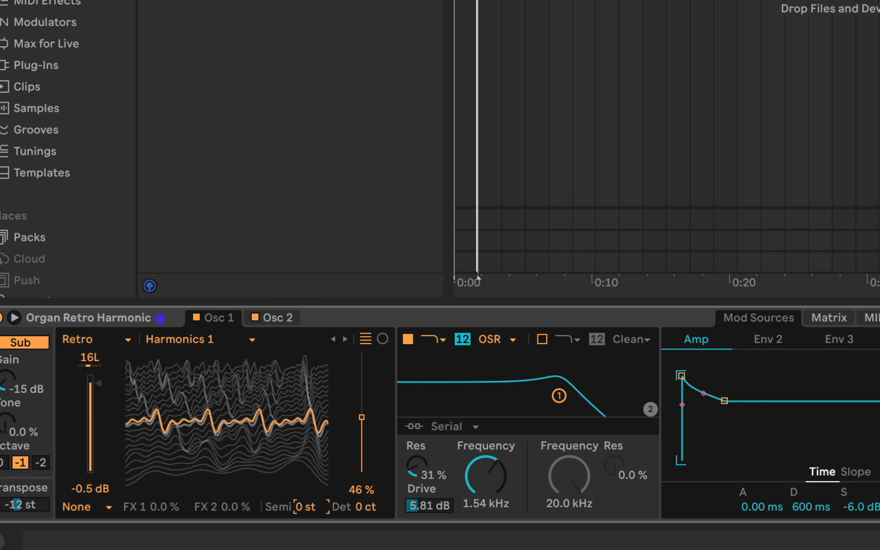
pyautogui.write('-12')
pyautogui.press('Return')
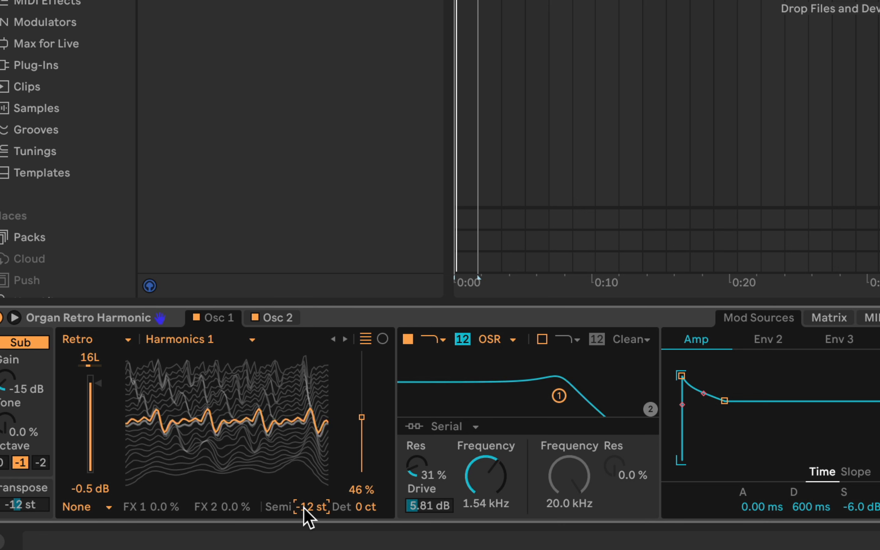
# Set oscillator 2's semitone transposition to 16 st and raise its level to 0.0 dB
pyautogui.click(275, 313)
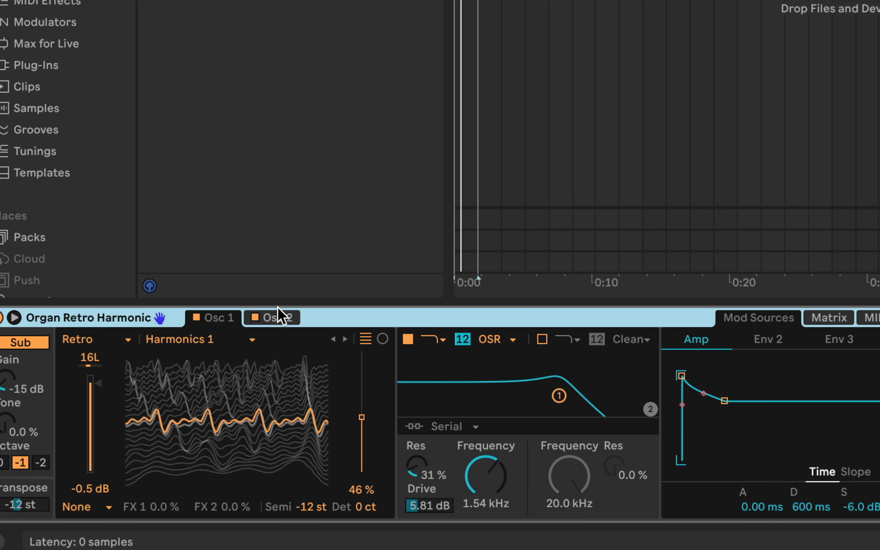
pyautogui.click(280, 317)
pyautogui.click(304, 509)
pyautogui.write('16')
pyautogui.press('Return')
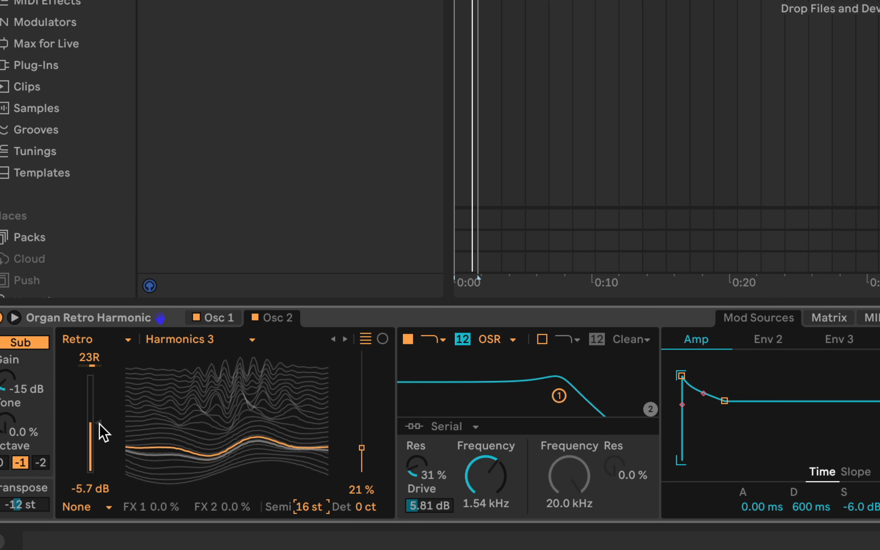
pyautogui.moveTo(99, 423); pyautogui.dragTo(99, 378)
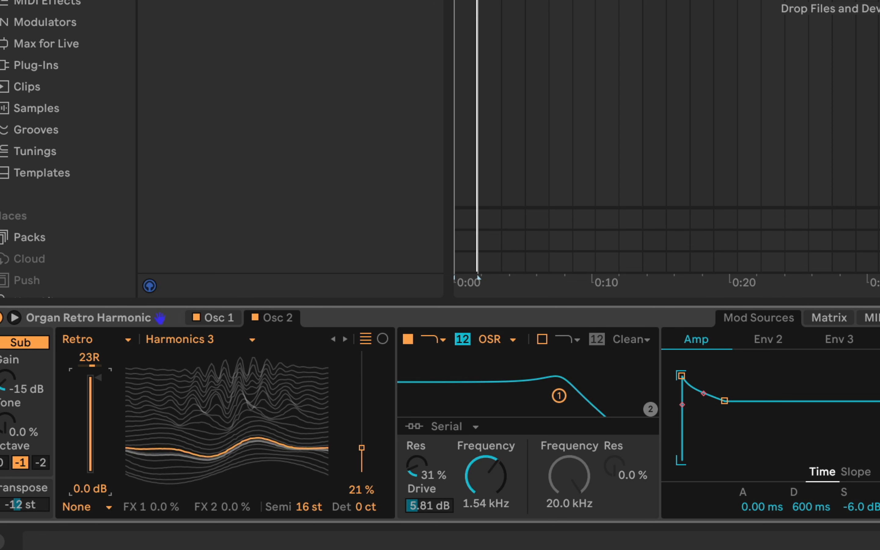
# Return to oscillator 1 and raise the sub oscillator's gain to 0.0 dB
pyautogui.click(218, 318)
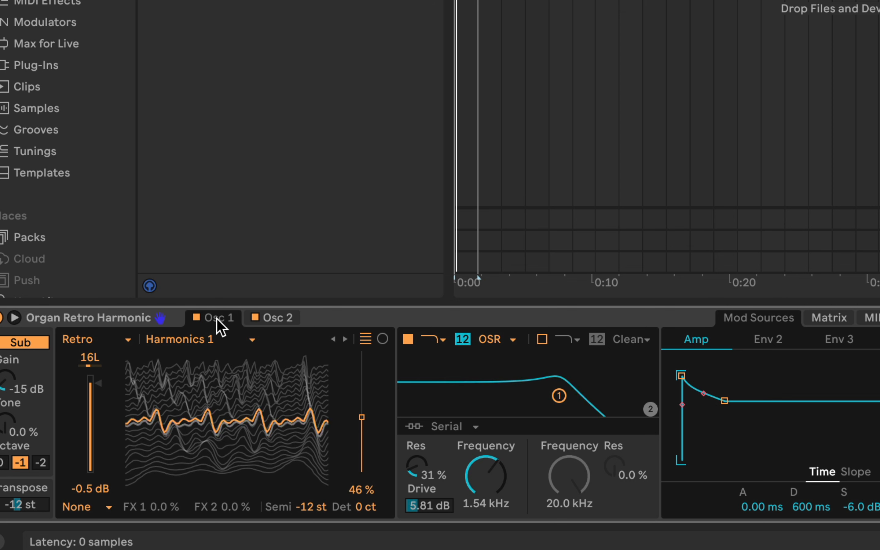
pyautogui.click(9, 386)
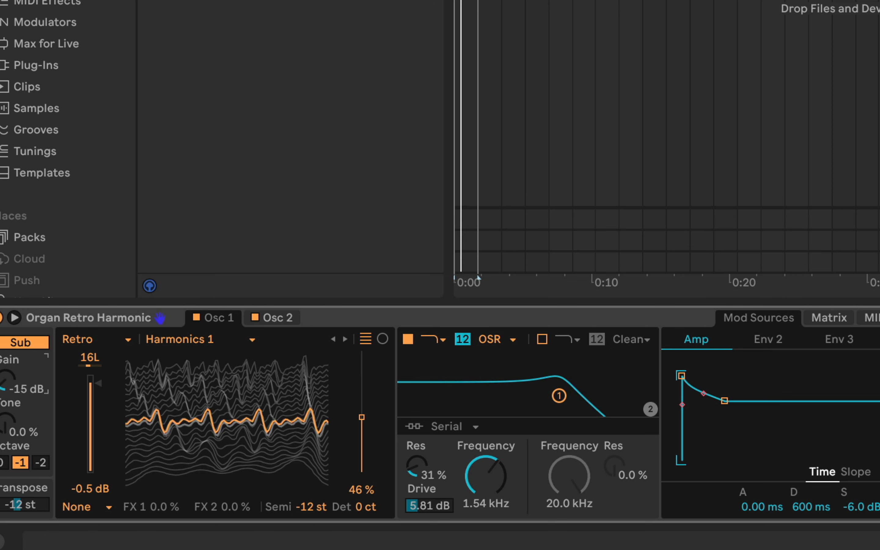
pyautogui.moveTo(10, 386); pyautogui.dragTo(10, 363)
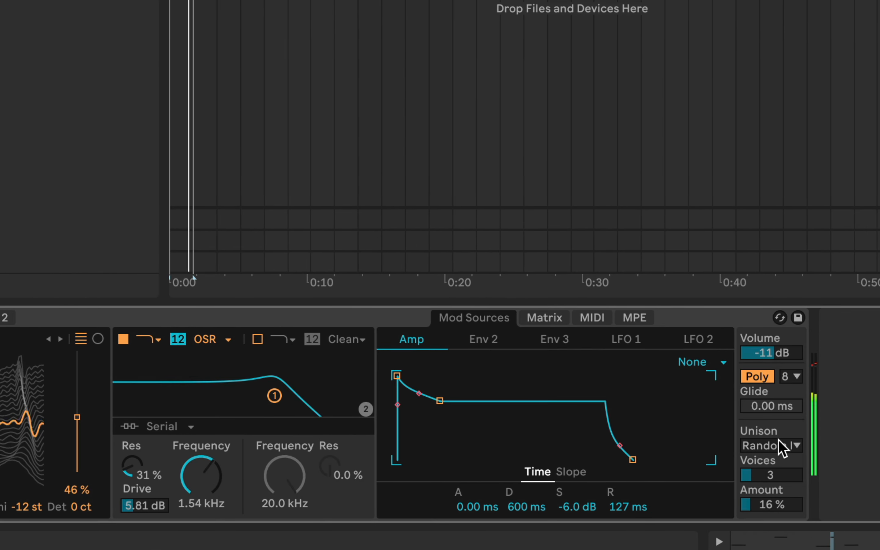
# Switch the synth's unison mode to Shimmer with 8 voices and an amount of 100%
pyautogui.click(782, 447)
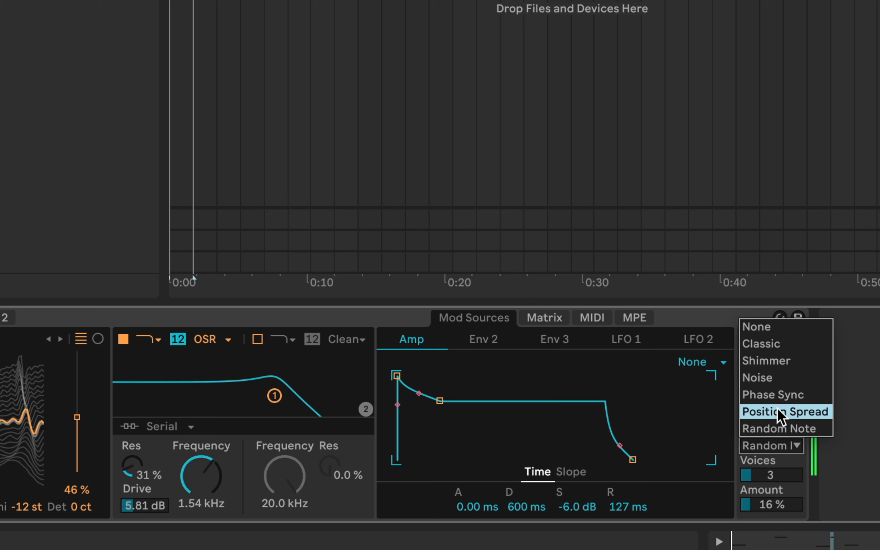
pyautogui.click(782, 361)
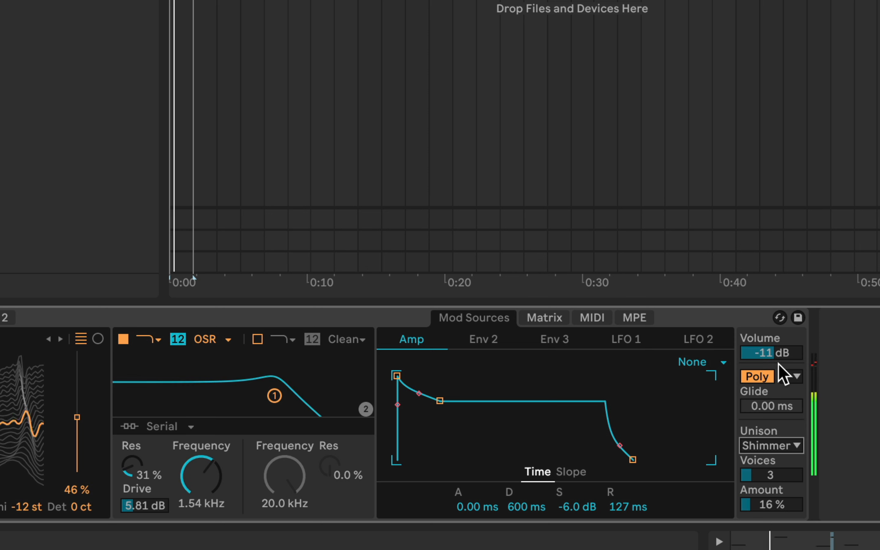
pyautogui.moveTo(759, 474); pyautogui.dragTo(758, 455)
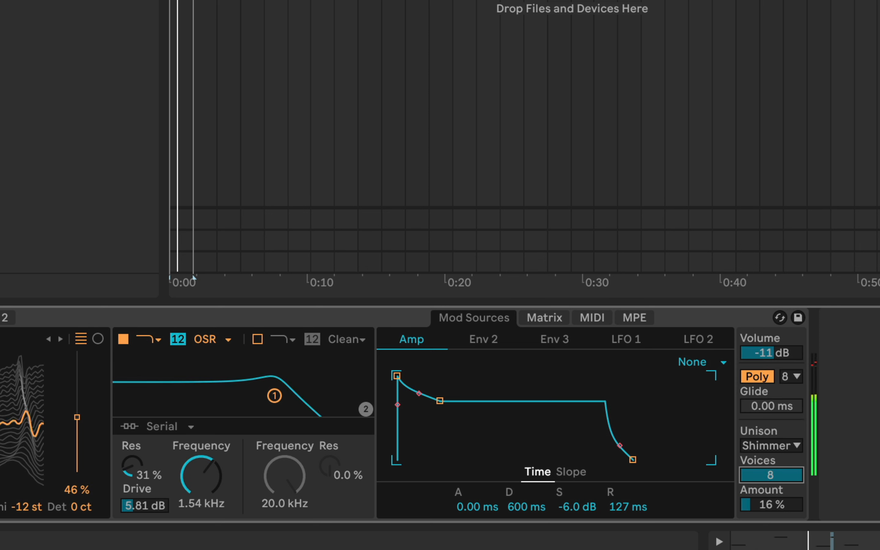
pyautogui.moveTo(762, 505); pyautogui.dragTo(762, 456)
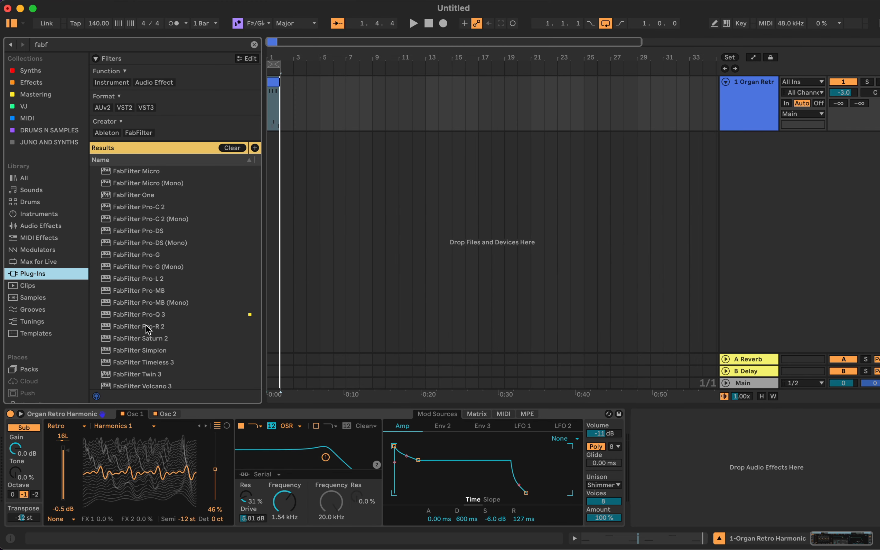
# Add the FabFilter Pro-R 2 reverb after the synth on the Organ Retro Harmonic track
pyautogui.moveTo(155, 327); pyautogui.dragTo(167, 340)
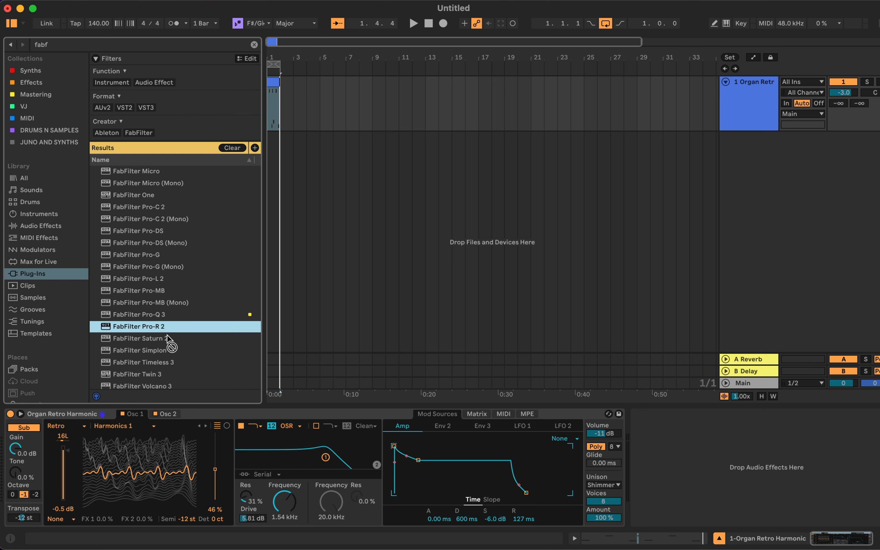
pyautogui.moveTo(186, 385); pyautogui.dragTo(333, 464)
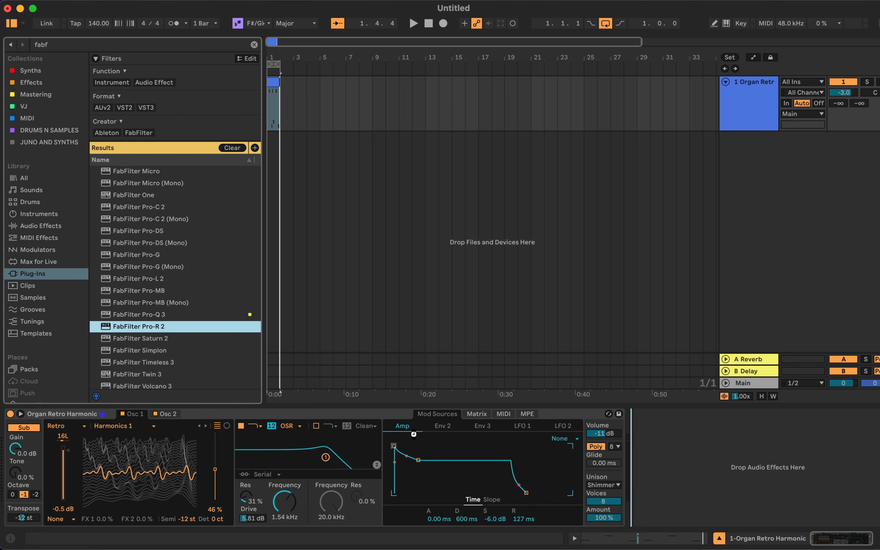
pyautogui.moveTo(413, 434); pyautogui.dragTo(416, 438)
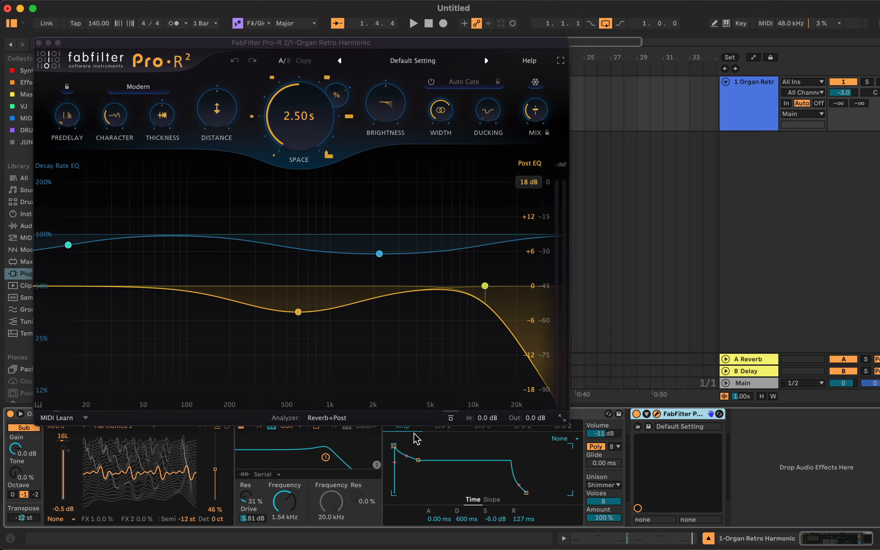
# Import the impulse response "Shirobon - PS1 Reverb- Impulse Responses - 04 PS1 Hall IR.wav" into Pro-R 2
pyautogui.moveTo(486, 100)
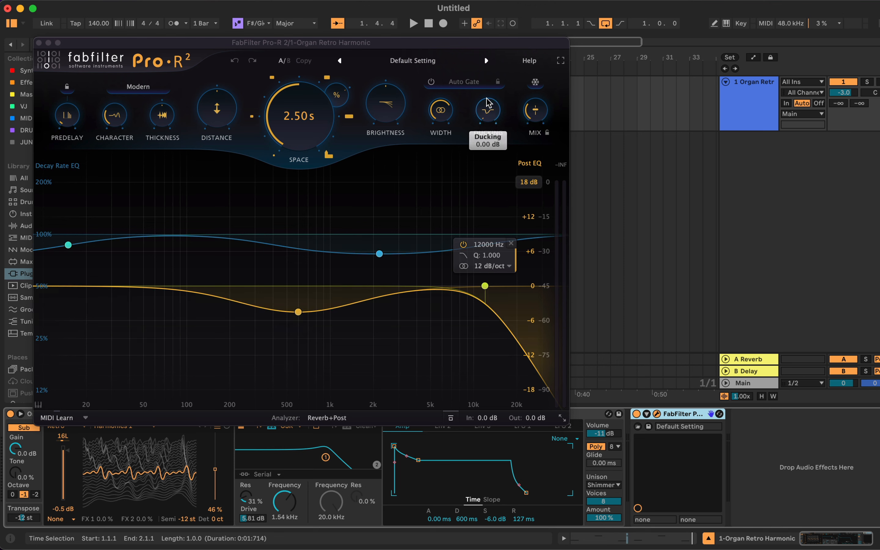
pyautogui.click(443, 62)
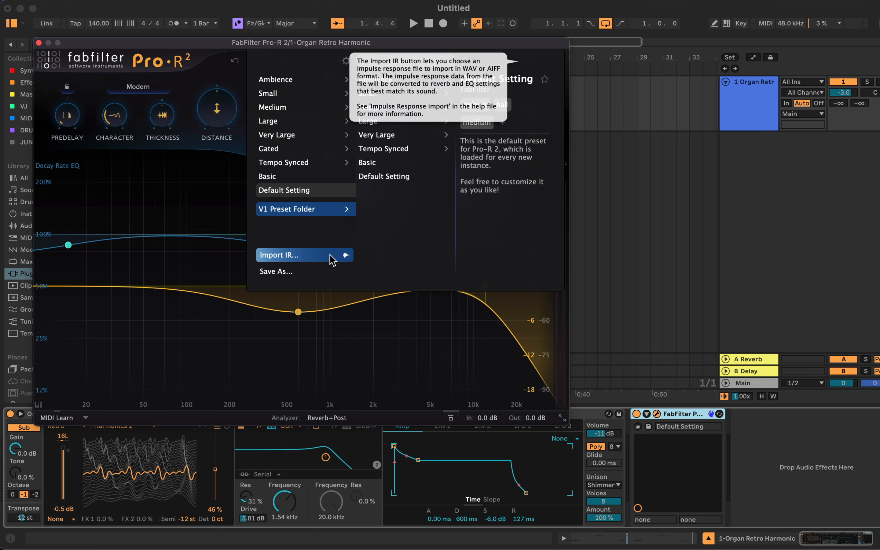
pyautogui.click(330, 255)
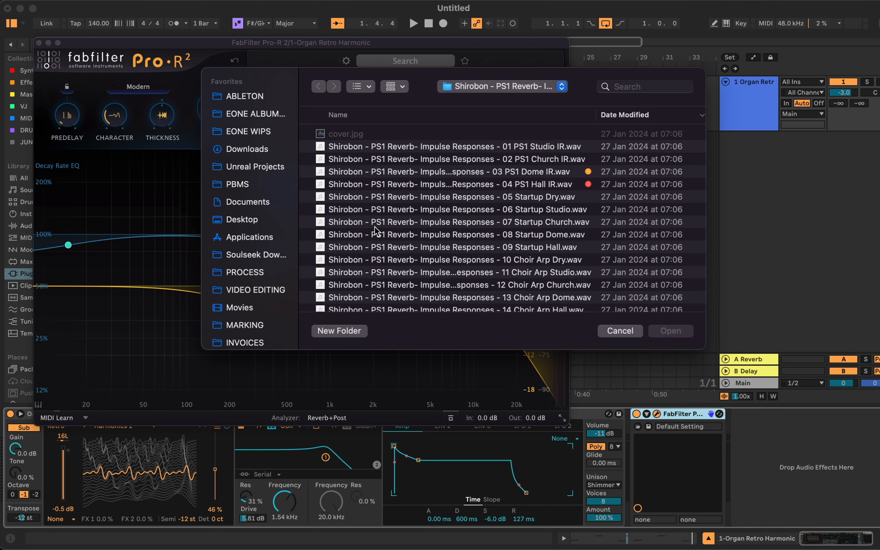
pyautogui.doubleClick(445, 185)
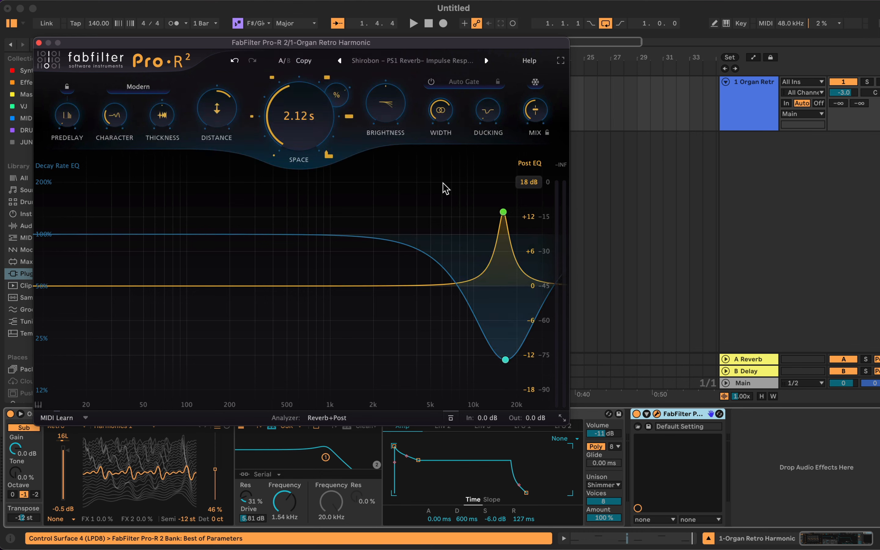
# With the loop playing, set the reverb style to Vintage and raise Character to its maximum
pyautogui.press('space')
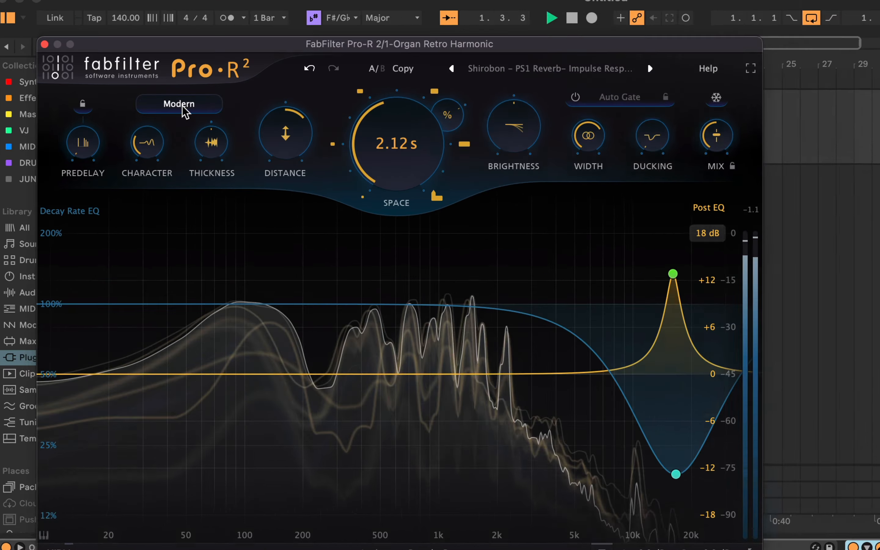
pyautogui.click(183, 108)
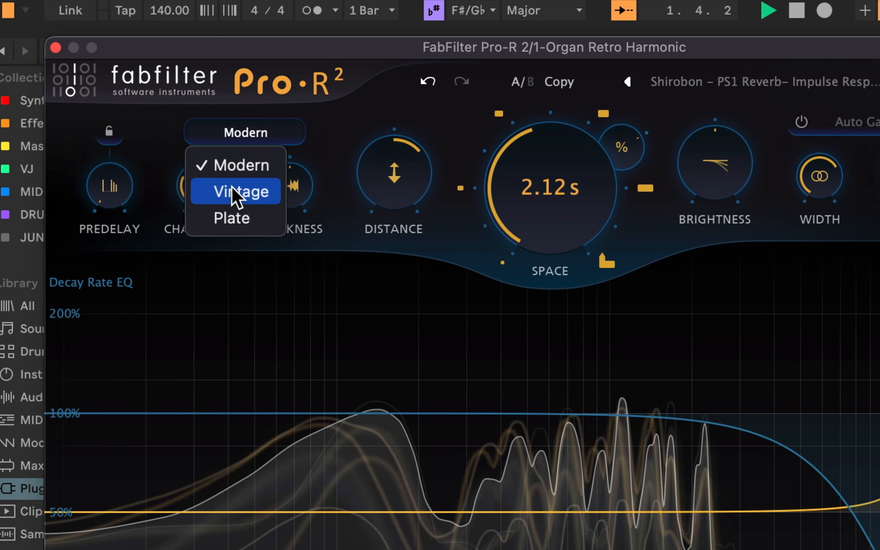
pyautogui.click(233, 191)
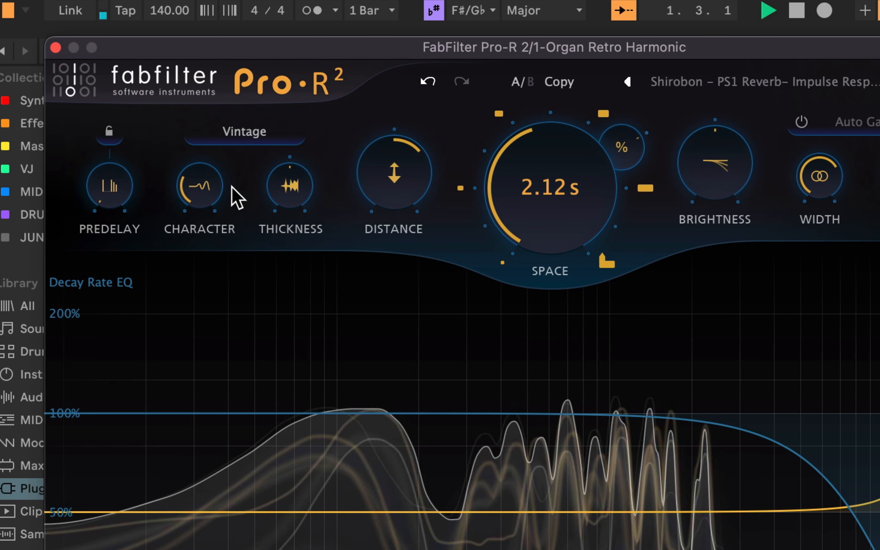
pyautogui.moveTo(203, 190); pyautogui.dragTo(191, 159)
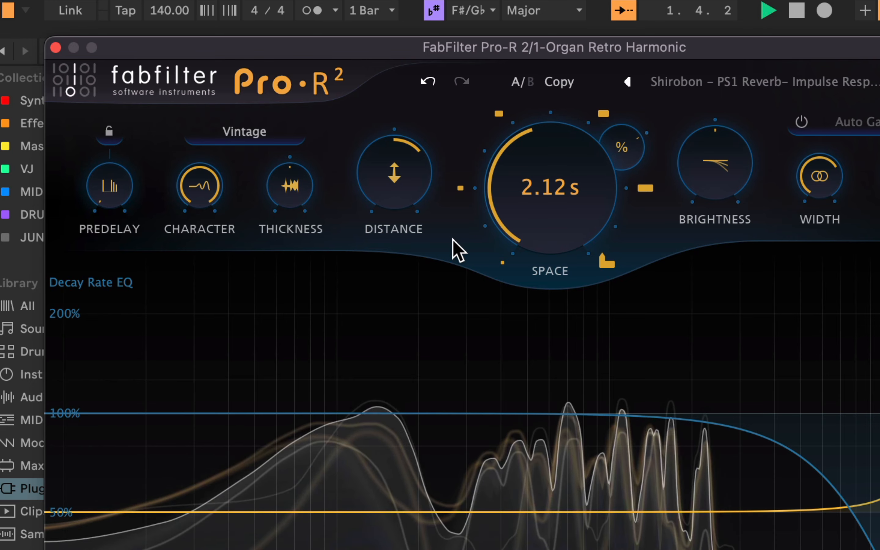
# Lower the reverb's Distance to its minimum and set Space to 0.5 s
pyautogui.moveTo(394, 176); pyautogui.dragTo(517, 334)
pyautogui.moveTo(556, 235)
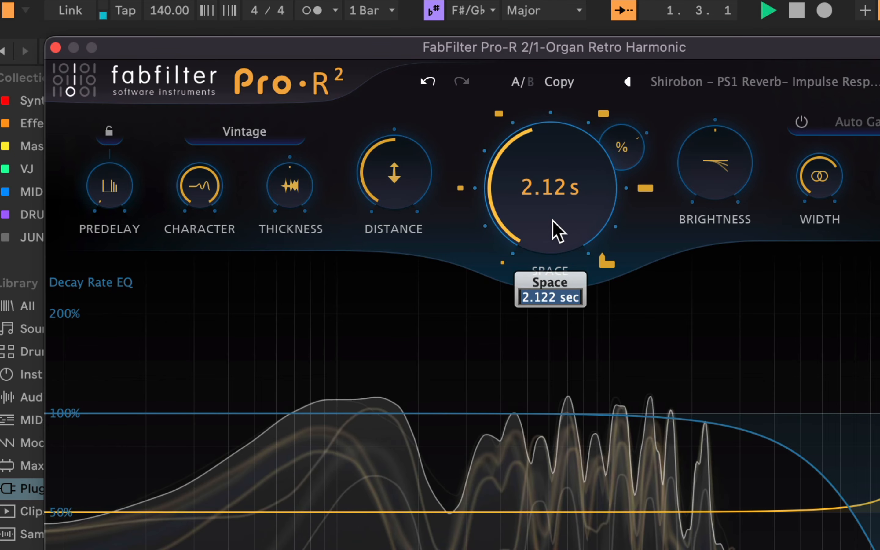
pyautogui.doubleClick(557, 233)
pyautogui.write('0')
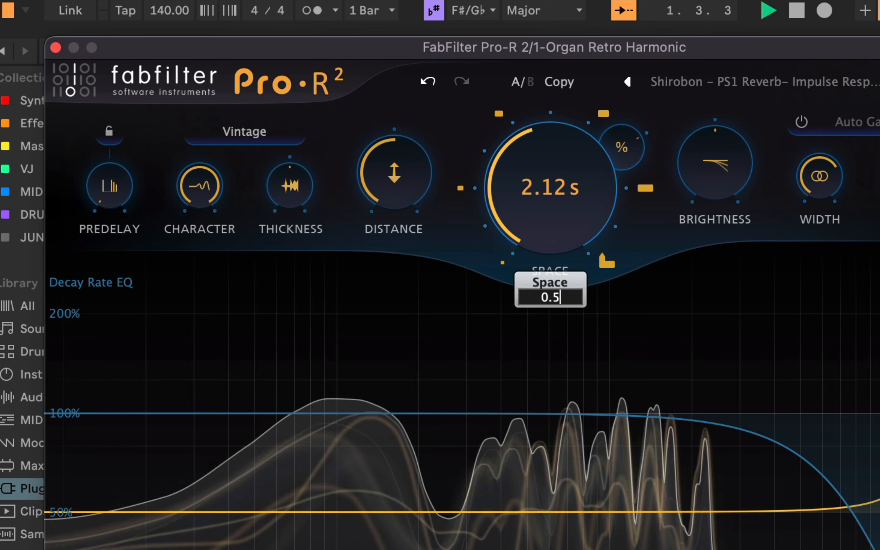
pyautogui.write('.5')
pyautogui.press('Return')
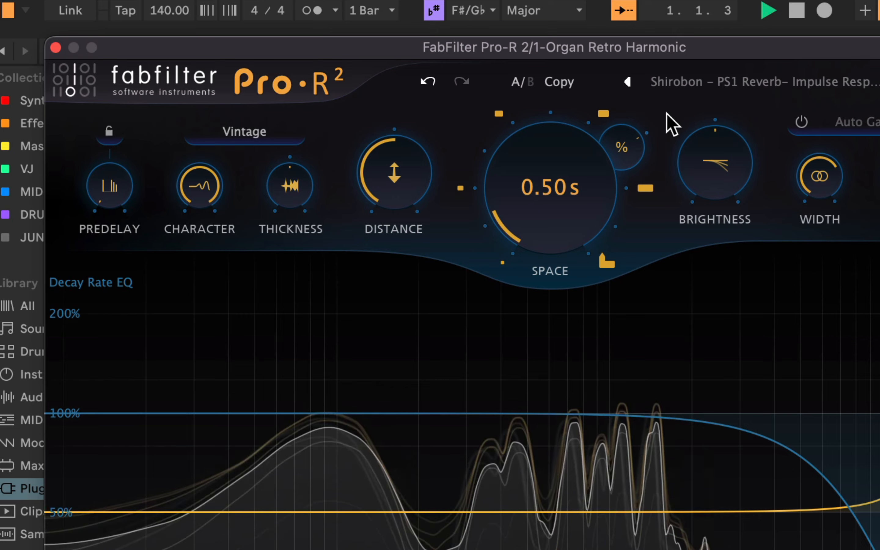
# Raise Brightness to its maximum and lift the high Decay Rate EQ band to about 198% near 18 kHz
pyautogui.moveTo(714, 185)
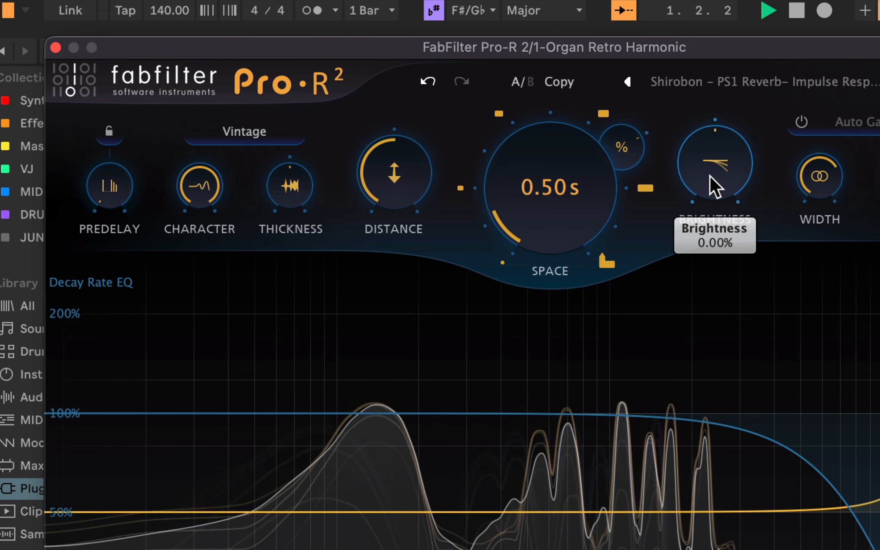
pyautogui.moveTo(710, 176); pyautogui.dragTo(717, 1)
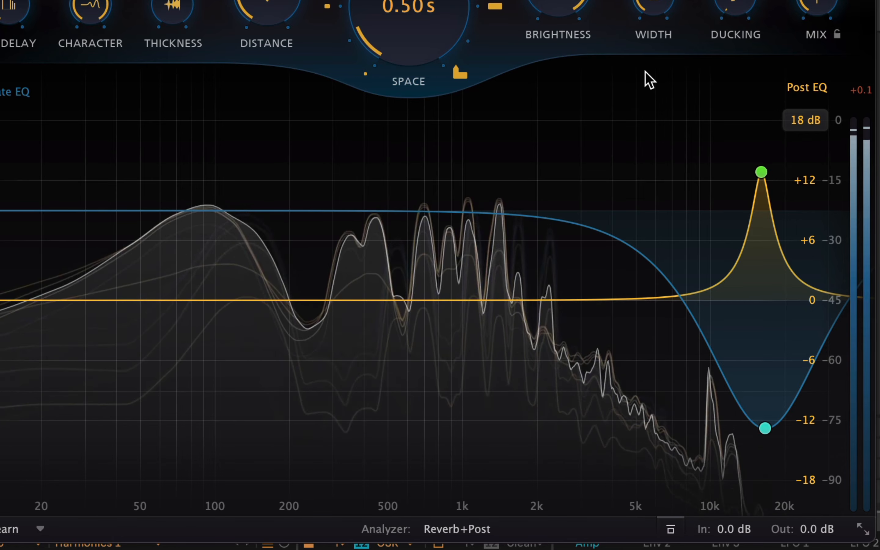
pyautogui.moveTo(745, 346)
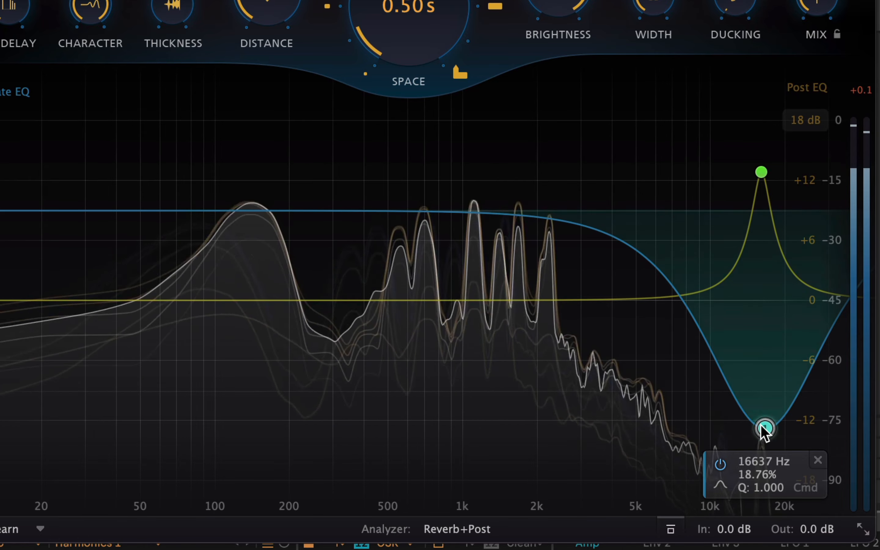
pyautogui.moveTo(761, 425); pyautogui.dragTo(773, 121)
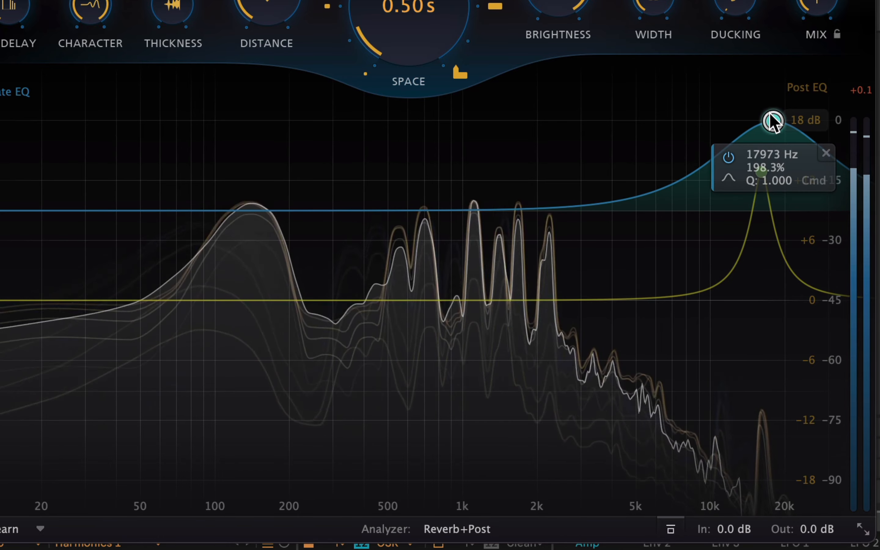
# Add a 12 dB/oct Low Cut band to the reverb's Post EQ at about 312 Hz with Q about 0.376
pyautogui.click(75, 304)
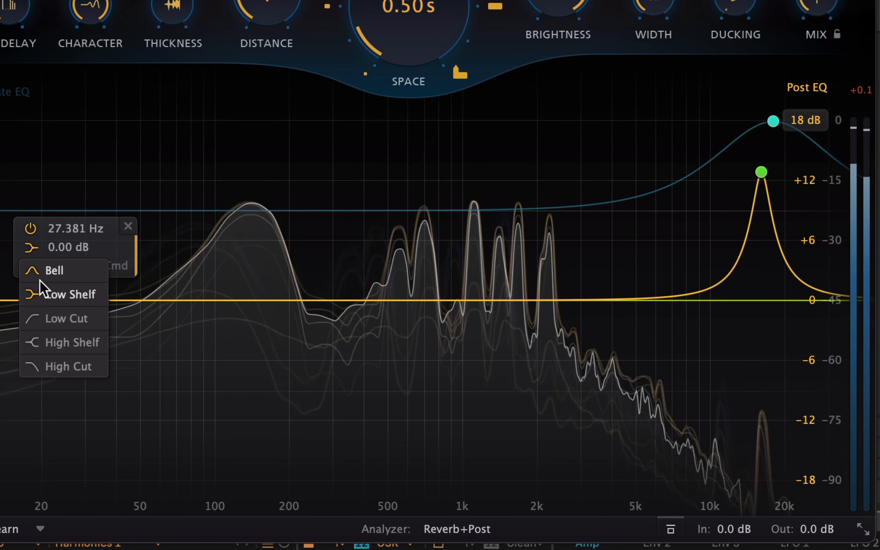
pyautogui.click(46, 323)
pyautogui.moveTo(75, 399); pyautogui.dragTo(339, 382)
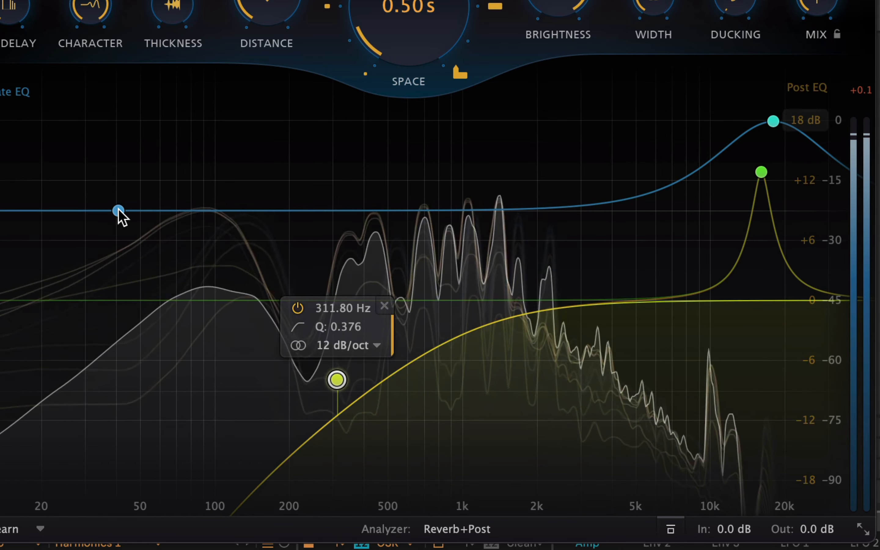
# Add a Low Shelf band to the Decay Rate EQ at about 300 Hz, cutting the low-end decay to below 50%
pyautogui.click(118, 210)
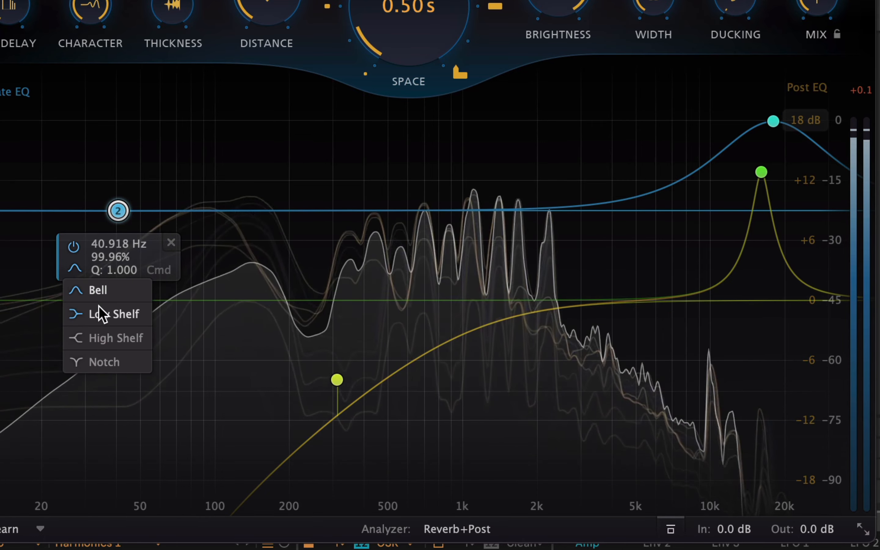
pyautogui.moveTo(118, 213); pyautogui.dragTo(169, 333)
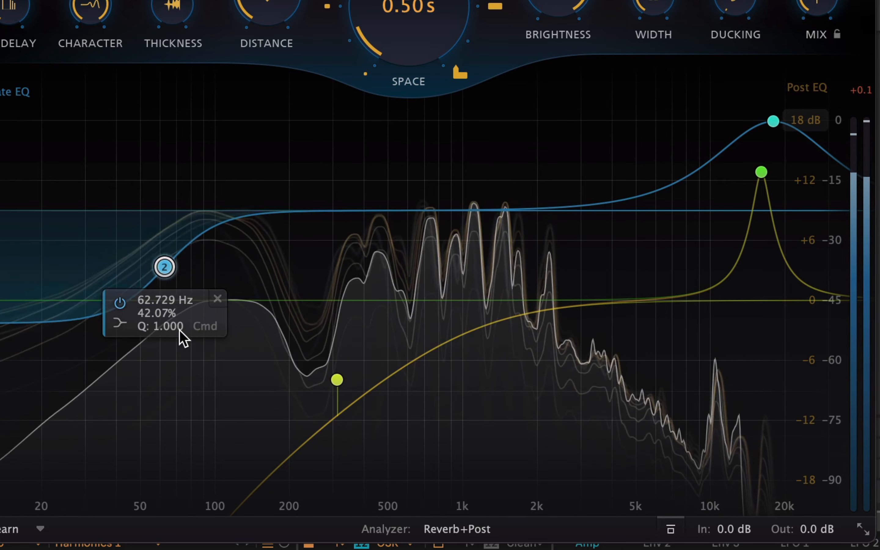
pyautogui.moveTo(261, 384); pyautogui.dragTo(357, 414)
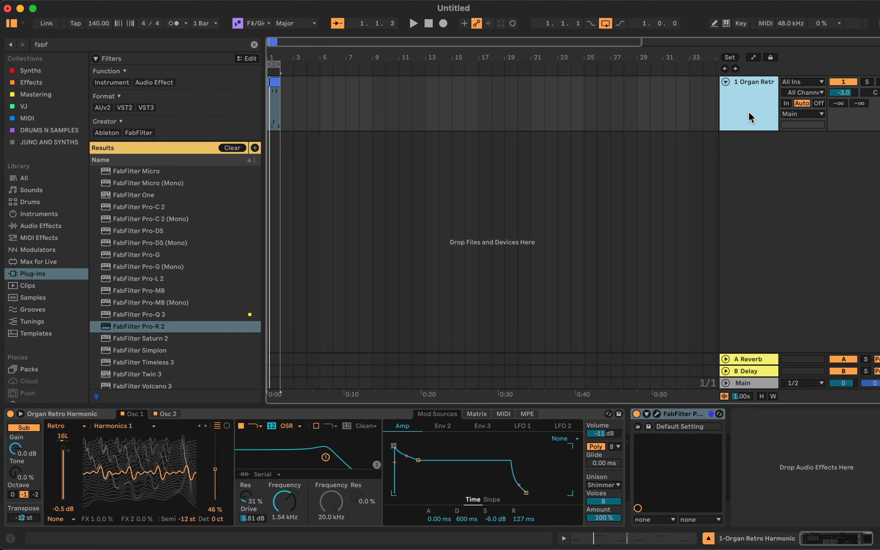
# Duplicate the organ track with its devices and remove Pro-R 2 from the original track
pyautogui.press('super+d')
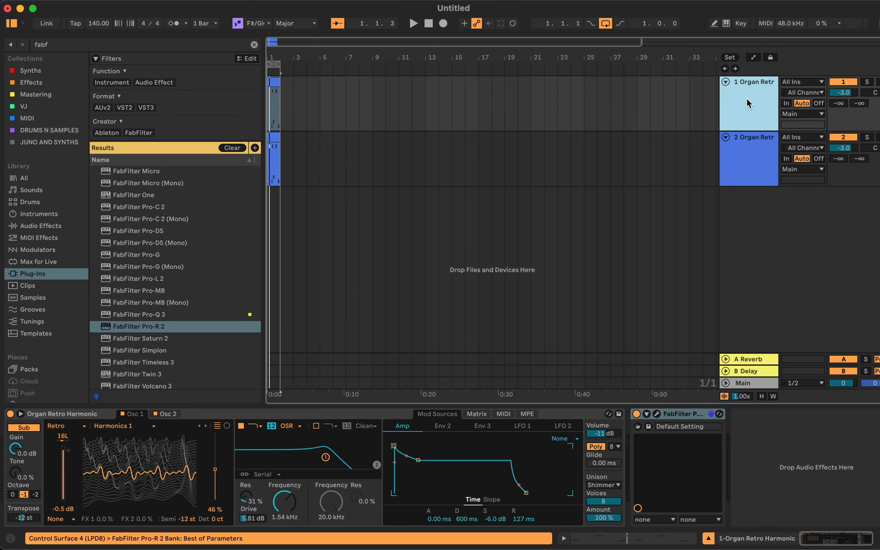
pyautogui.press('Delete')
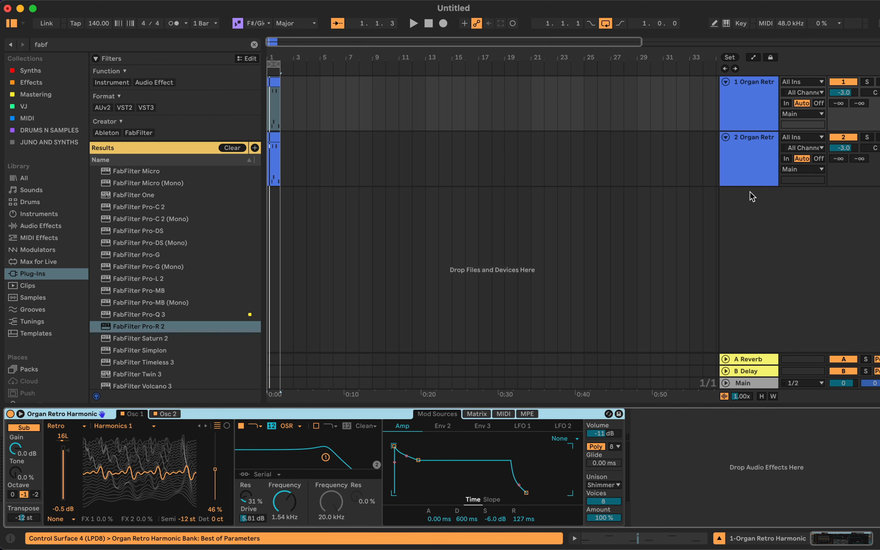
# Transpose all notes in the duplicated track's clip up one octave, start playback and collapse the clip editor
pyautogui.click(754, 167)
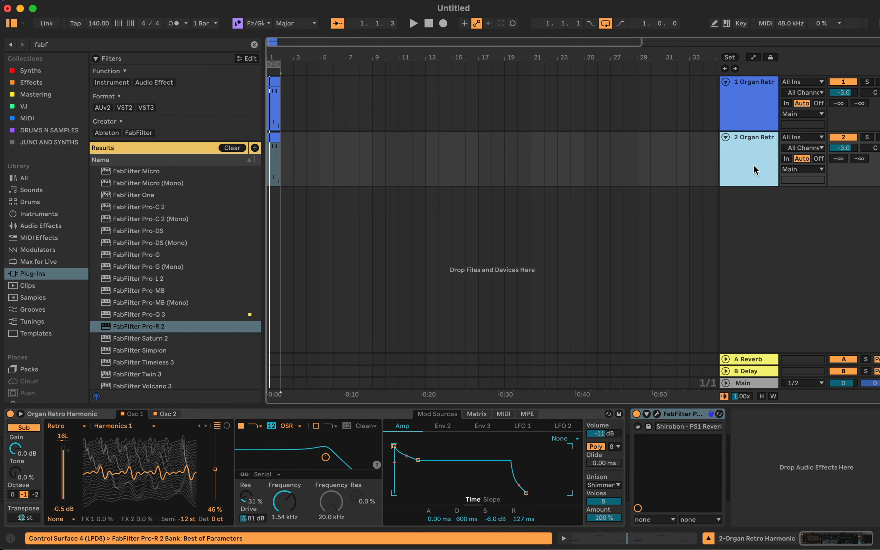
pyautogui.doubleClick(272, 139)
pyautogui.press('super+a')
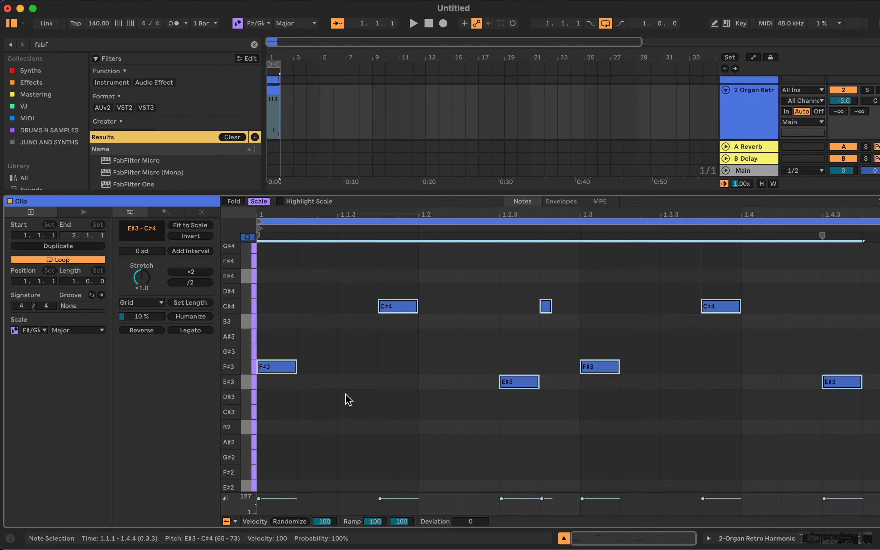
pyautogui.hotkey('shift', 'Up')
pyautogui.press('space')
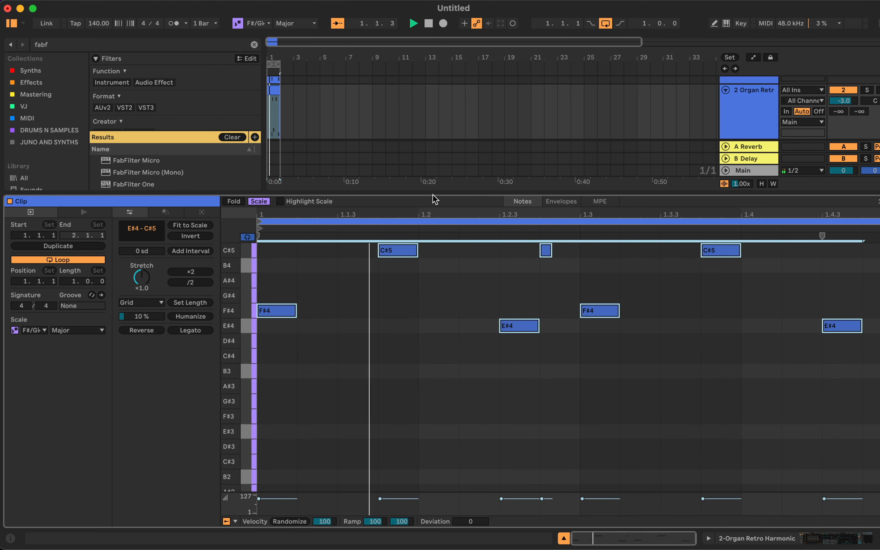
pyautogui.moveTo(432, 192); pyautogui.dragTo(449, 517)
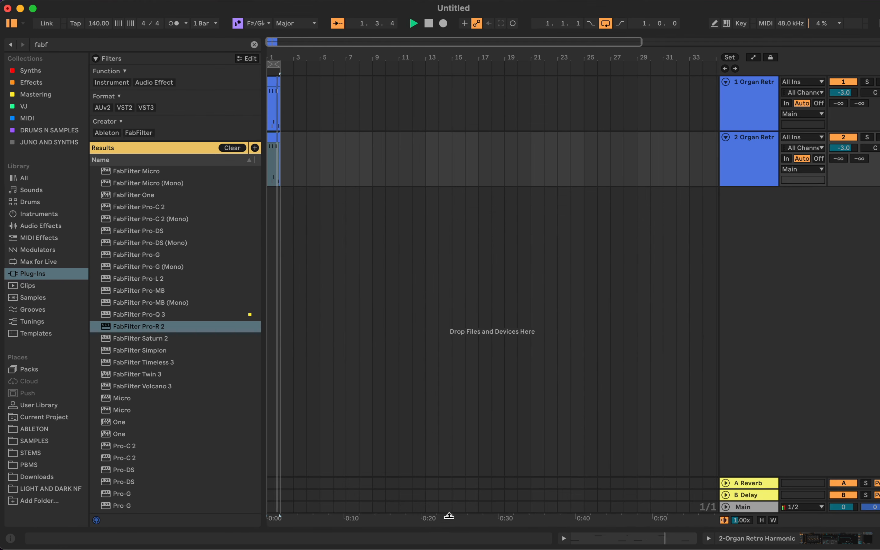
# Raise the Mix of Pro-R 2 on the duplicated organ track
pyautogui.doubleClick(741, 147)
pyautogui.click(657, 414)
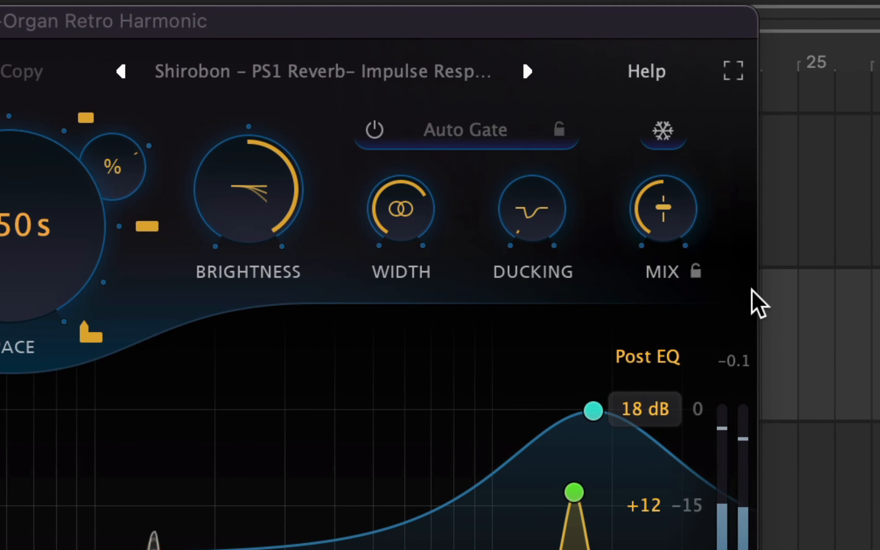
pyautogui.moveTo(664, 216); pyautogui.dragTo(664, 84)
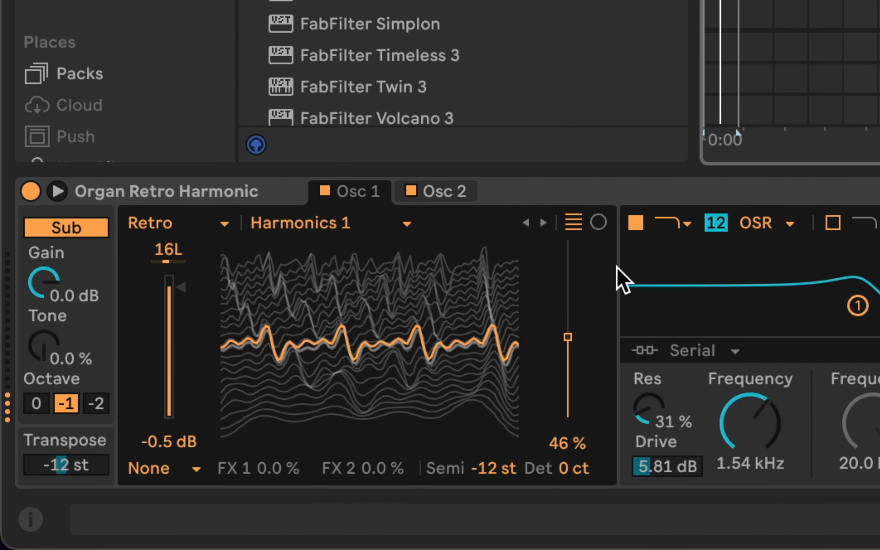
# Lower Osc 1's wavetable position to 0% on the duplicated organ track and check its Pro-R 2 settings
pyautogui.moveTo(566, 324); pyautogui.dragTo(567, 418)
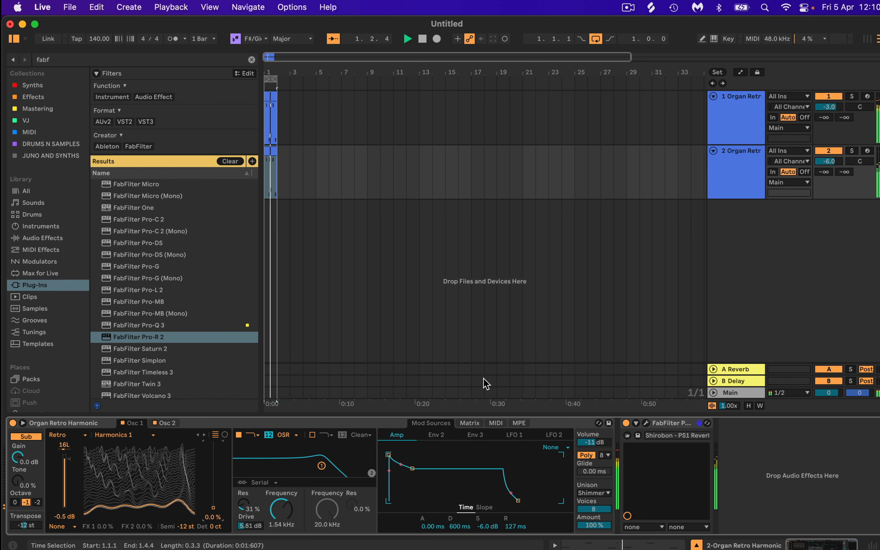
pyautogui.click(647, 424)
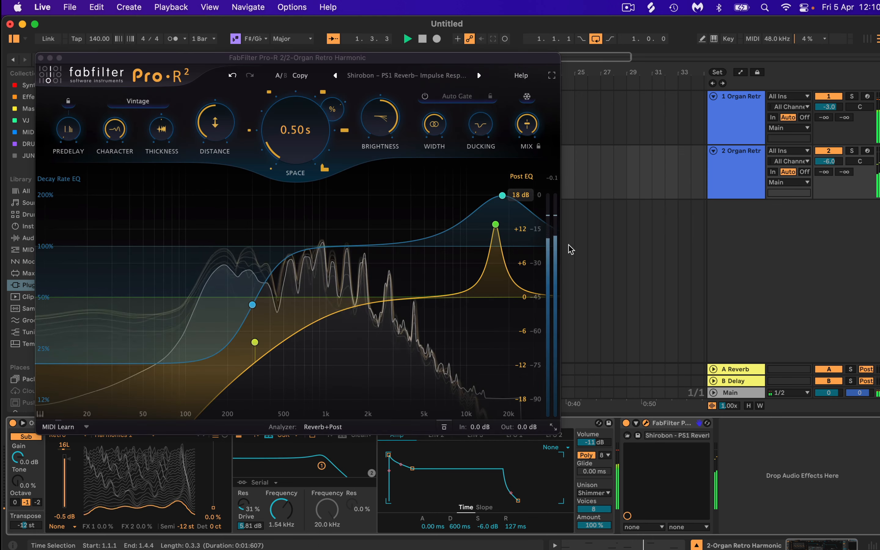
pyautogui.click(41, 57)
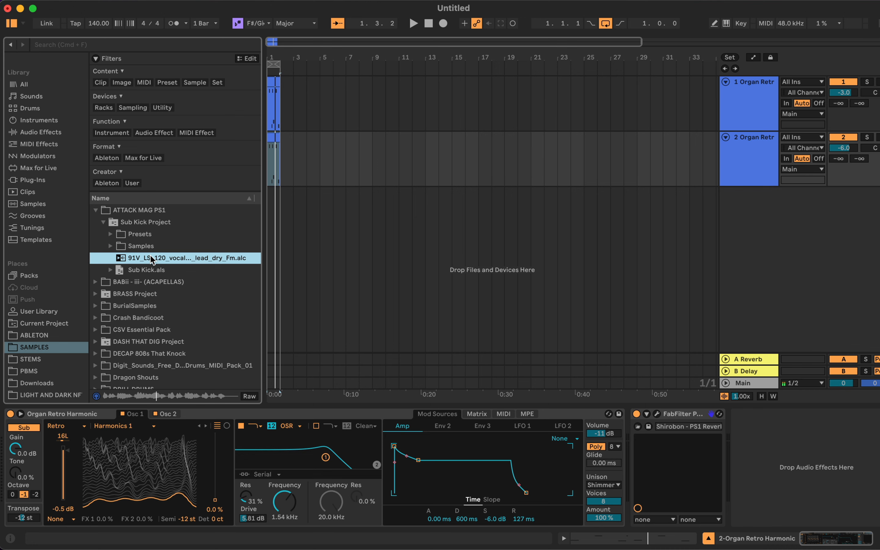
# Stop playback, split the spoken vocal clip on the third track at bar 2 and select its first one-bar section
pyautogui.press('space')
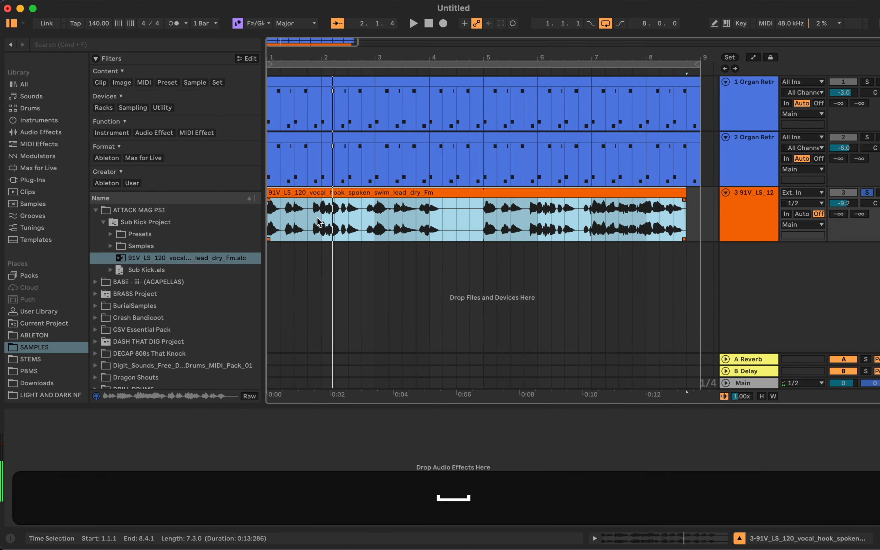
pyautogui.click(319, 222)
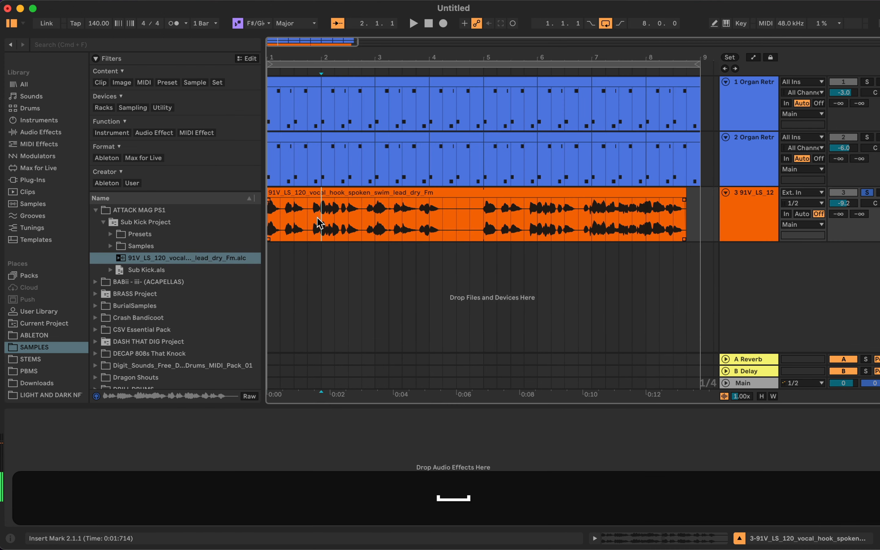
pyautogui.press('cmd+e')
pyautogui.click(301, 189)
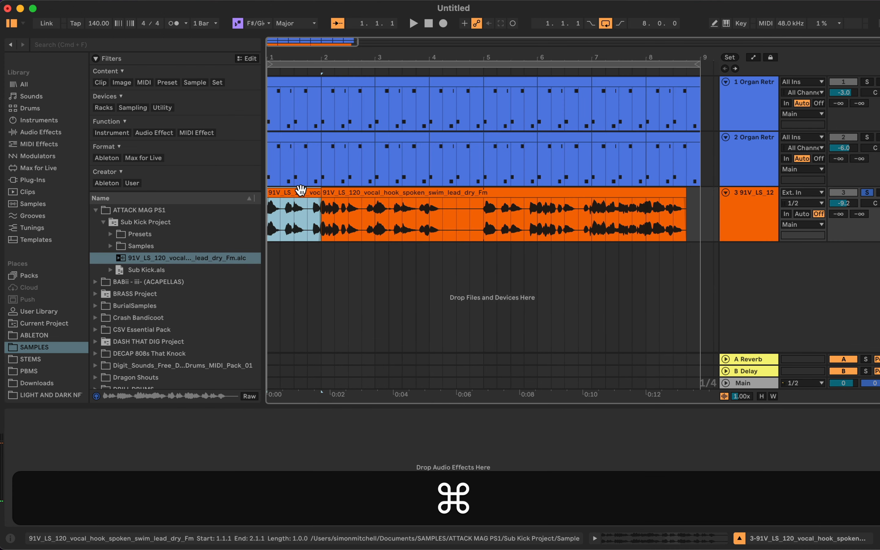